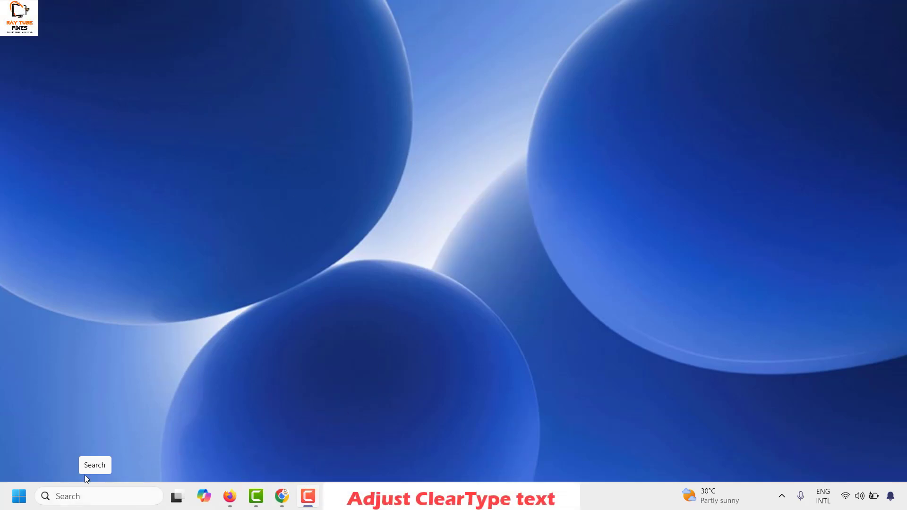
# Step: Search Windows for 'adjust clear' and launch the Adjust ClearType text tuner
pyautogui.click(80, 496)
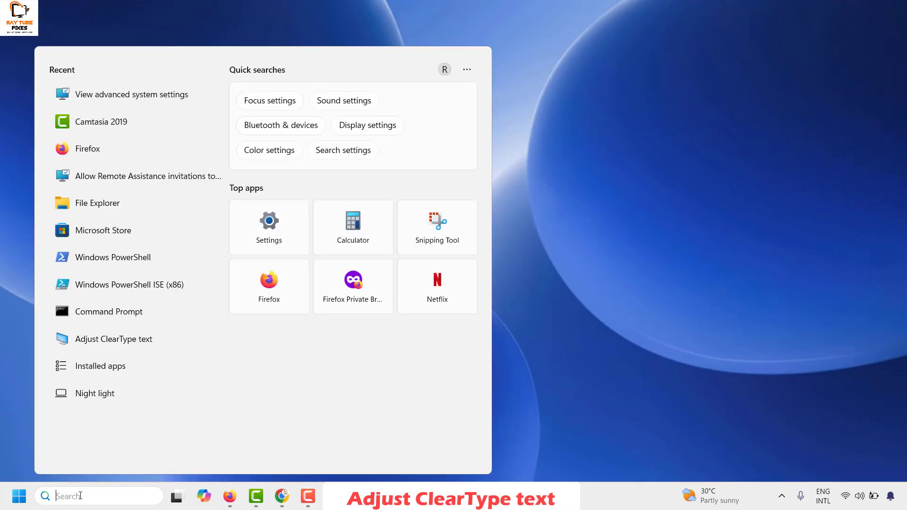
pyautogui.write('ad')
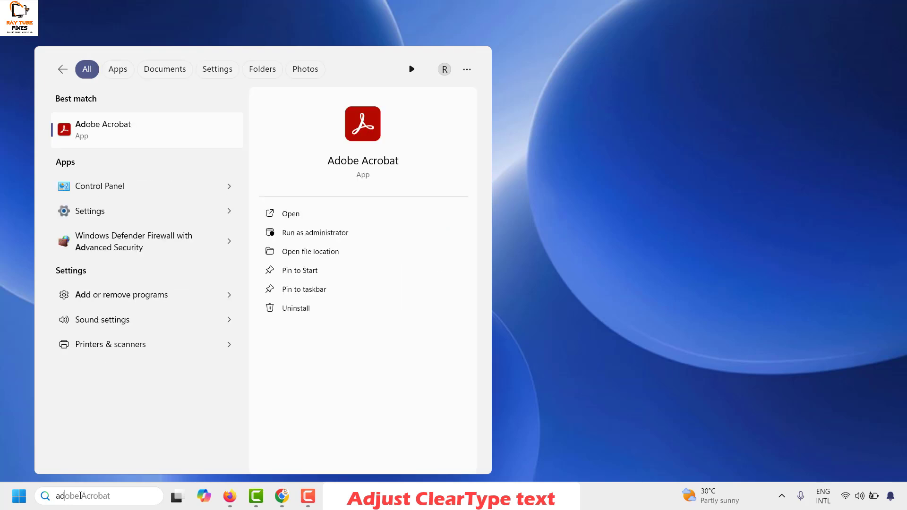
pyautogui.write('just clear')
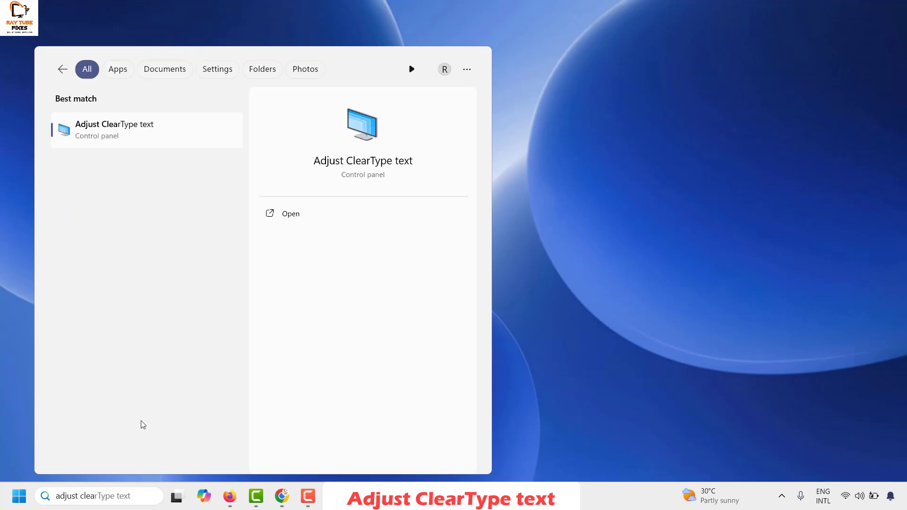
pyautogui.click(131, 133)
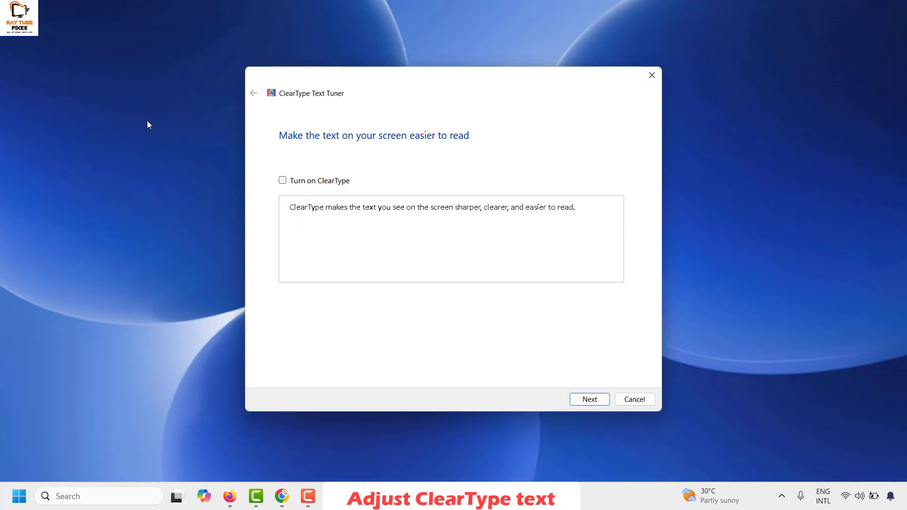
# Step: Turn on ClearType and choose to tune all monitors, reaching the native resolution check
pyautogui.click(282, 180)
pyautogui.click(590, 400)
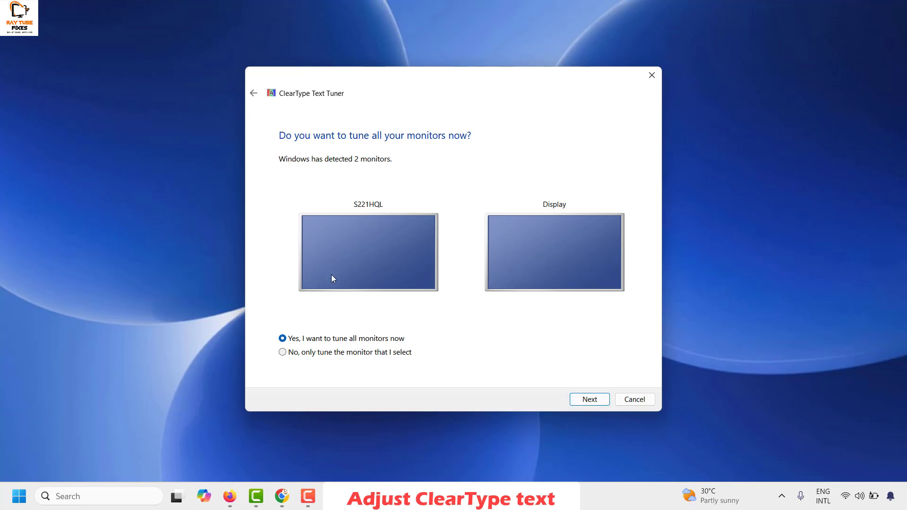
pyautogui.click(587, 400)
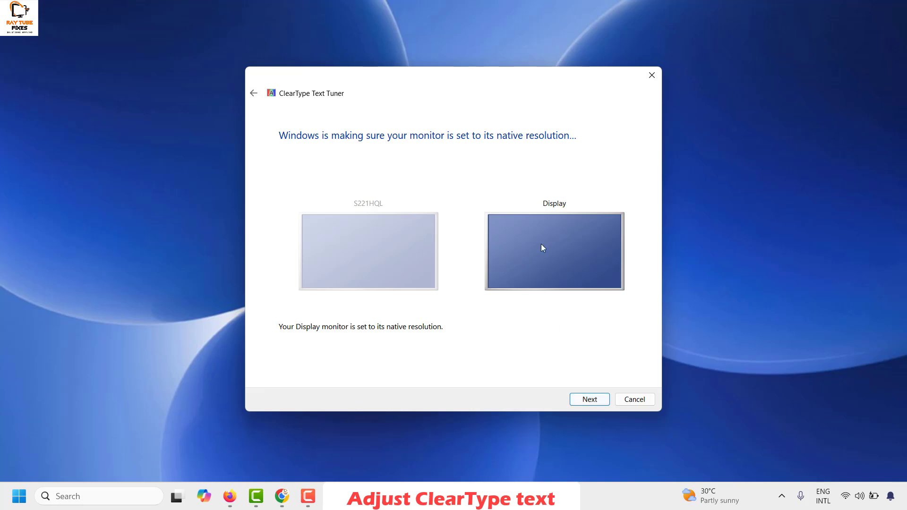
# Step: Start the text sample comparisons and pick the right-hand sample in round one
pyautogui.click(586, 402)
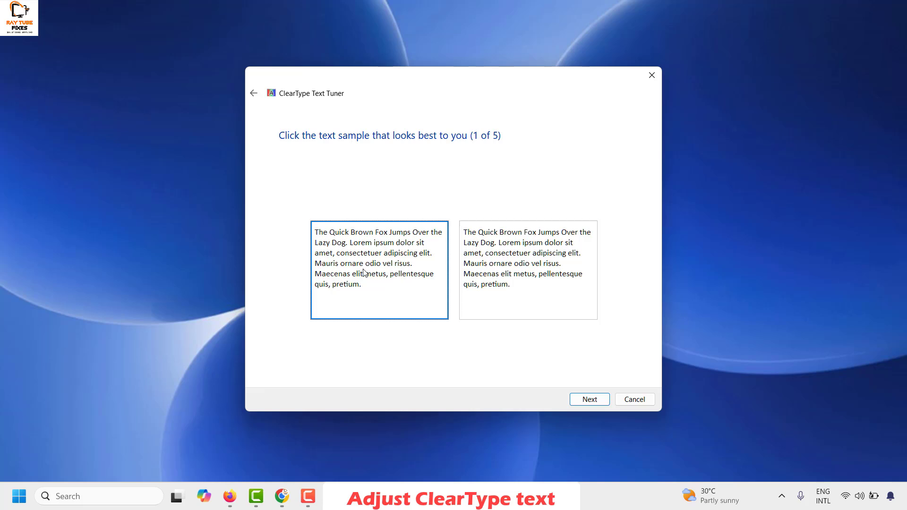
pyautogui.click(483, 276)
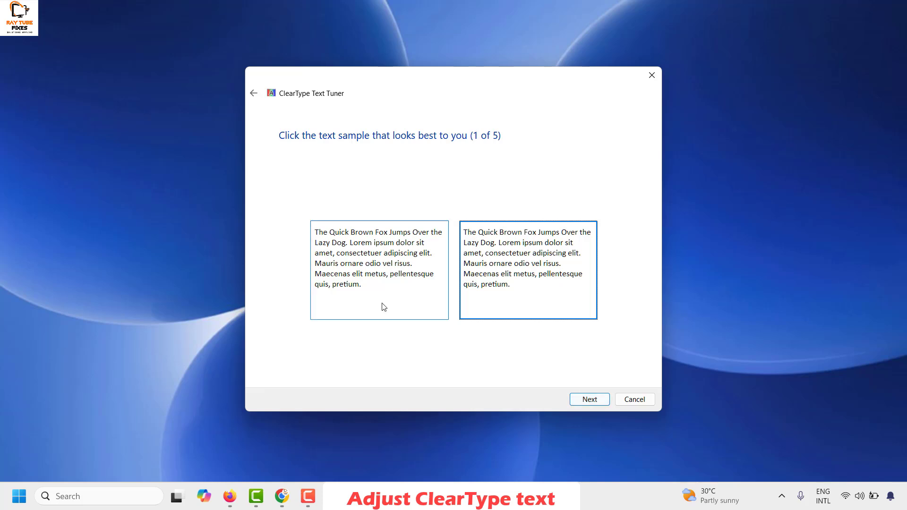
pyautogui.click(599, 404)
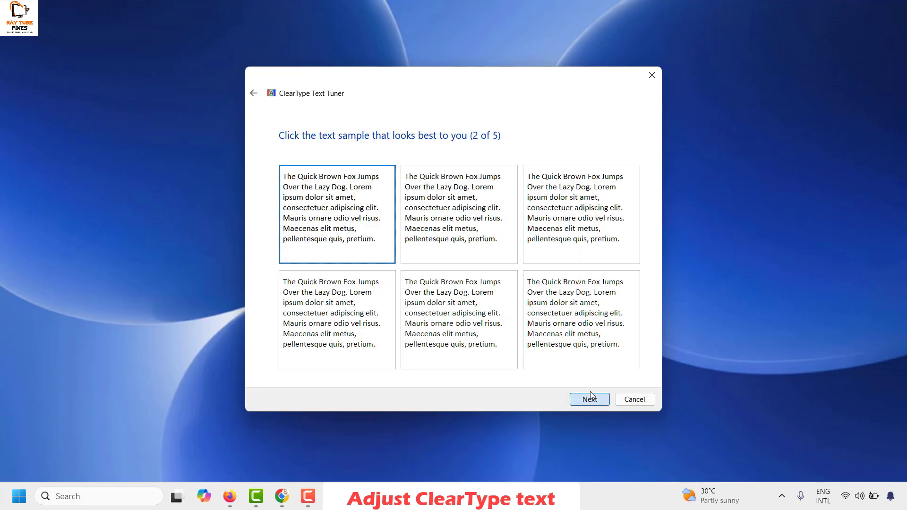
# Step: Choose the preferred text samples in the remaining rounds through page 5 of 5
pyautogui.click(461, 220)
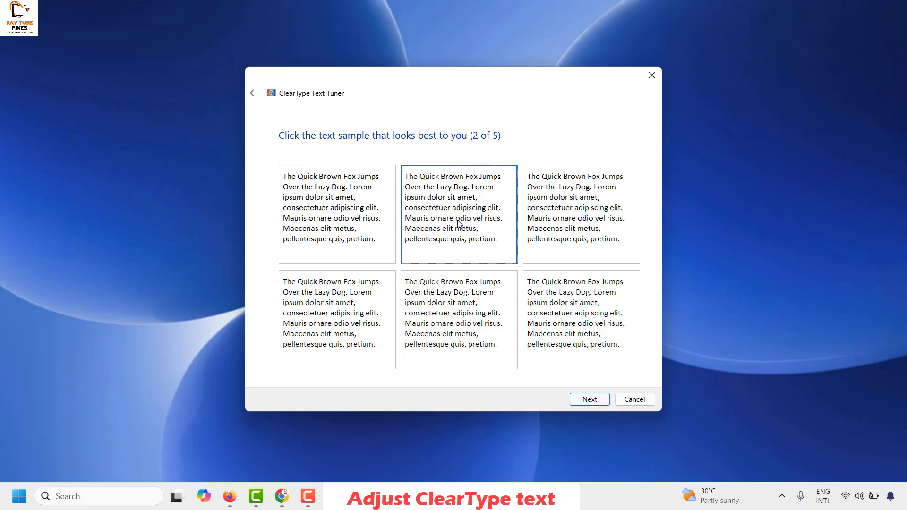
pyautogui.click(323, 216)
pyautogui.click(553, 218)
pyautogui.click(462, 221)
pyautogui.press('Return')
pyautogui.press('Return')
pyautogui.press('Return')
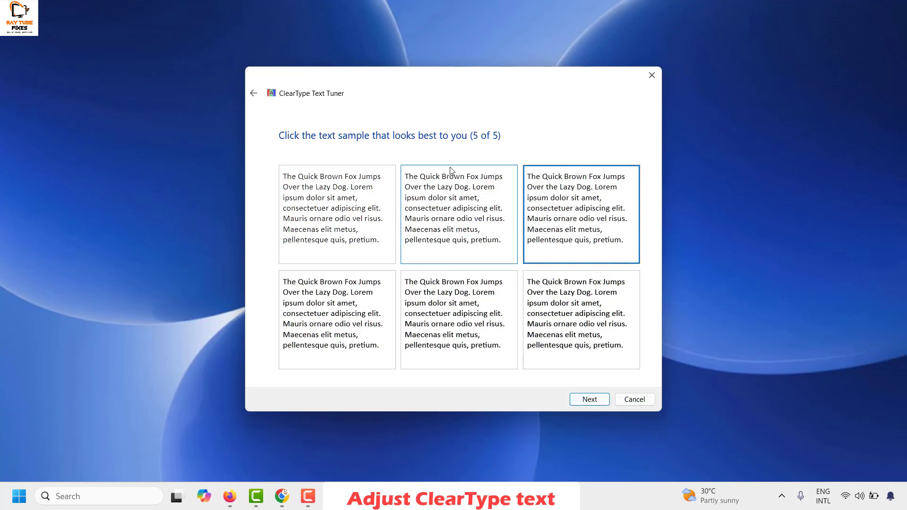
pyautogui.press('Return')
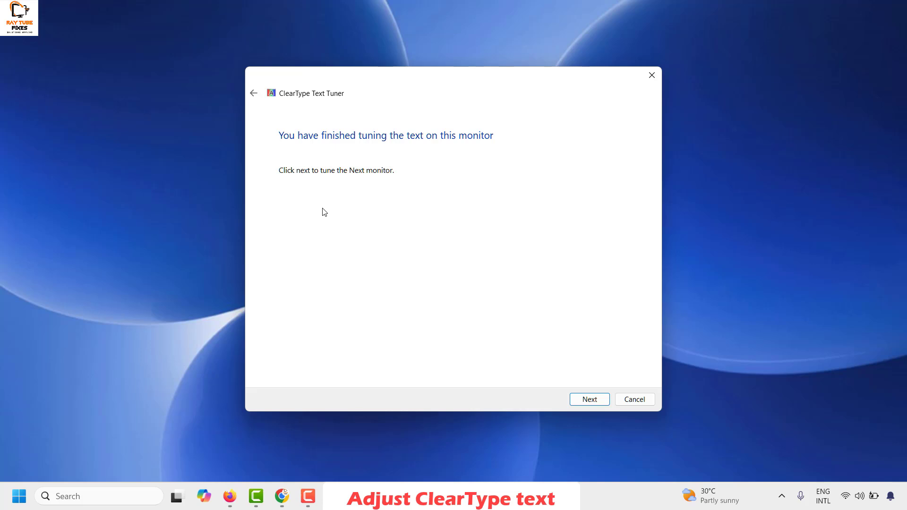
# Step: Finish the ClearType tuning and close the tuner
pyautogui.click(590, 399)
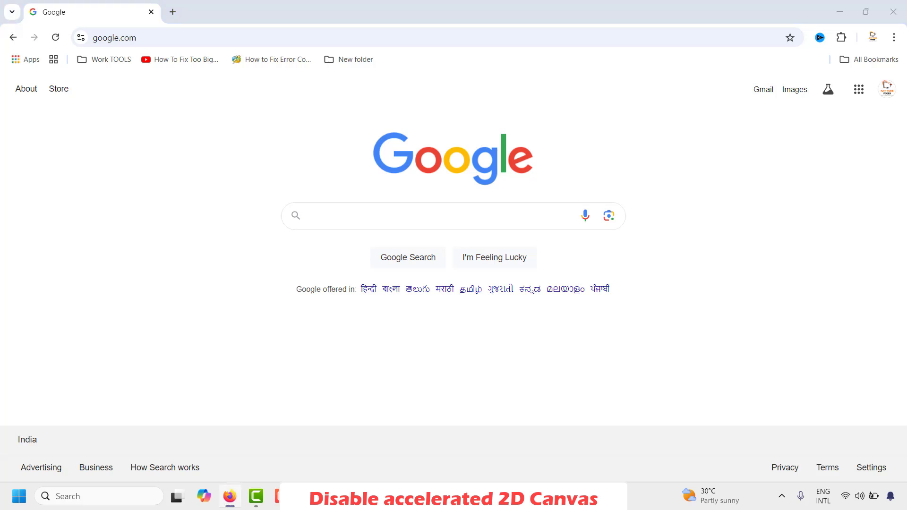
# Step: Open the chrome://flags page in Chrome
pyautogui.click(176, 38)
pyautogui.write('chrome://flags')
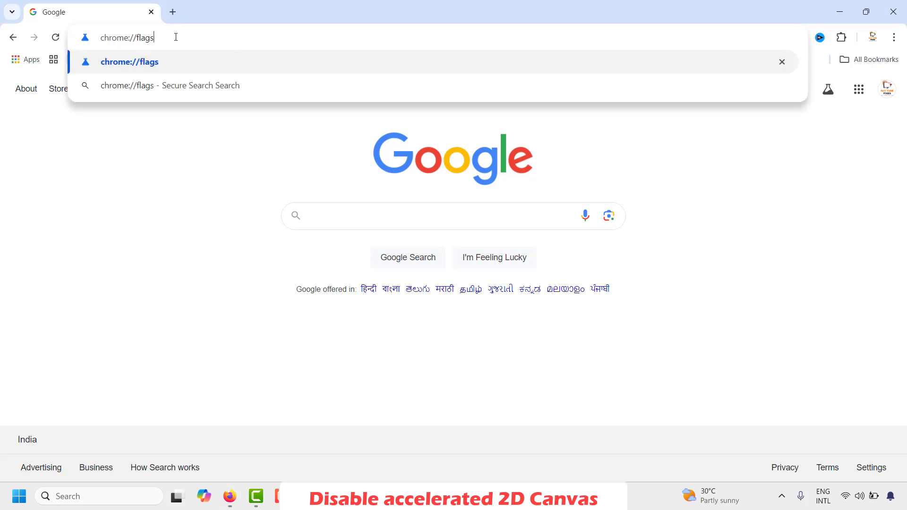
pyautogui.press('Return')
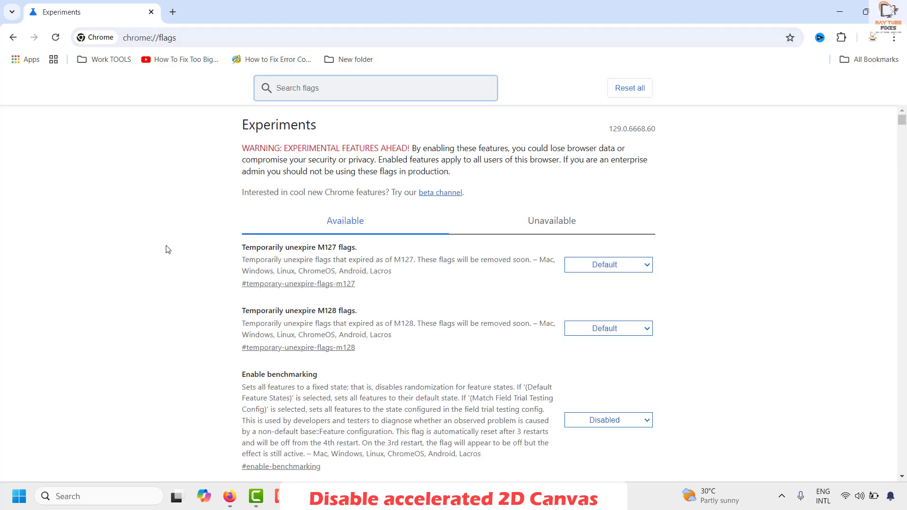
# Step: Set the Accelerated 2D canvas flag to Disabled and relaunch Chrome
pyautogui.click(330, 91)
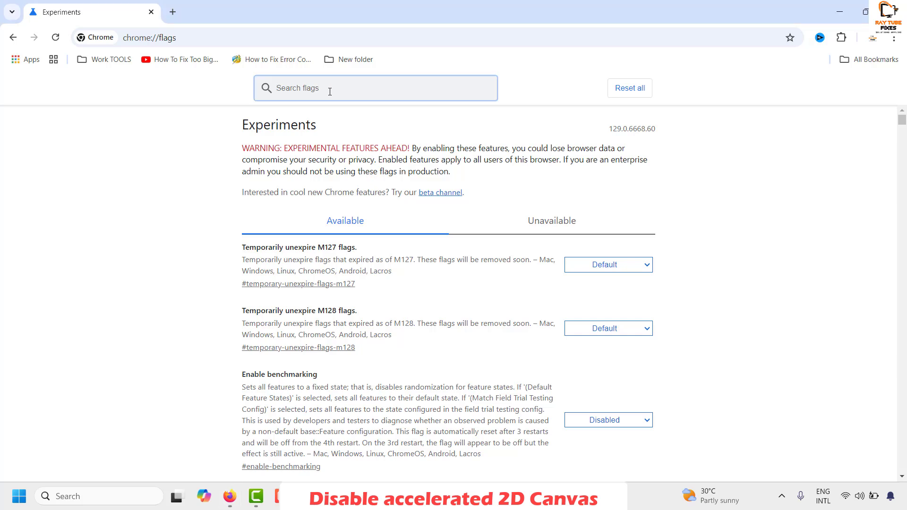
pyautogui.write('Accelerated 2D canvas')
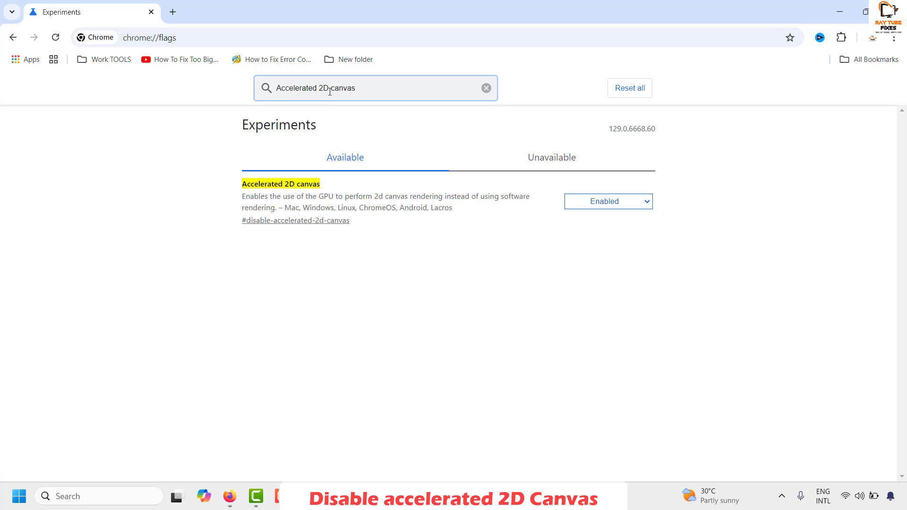
pyautogui.click(649, 203)
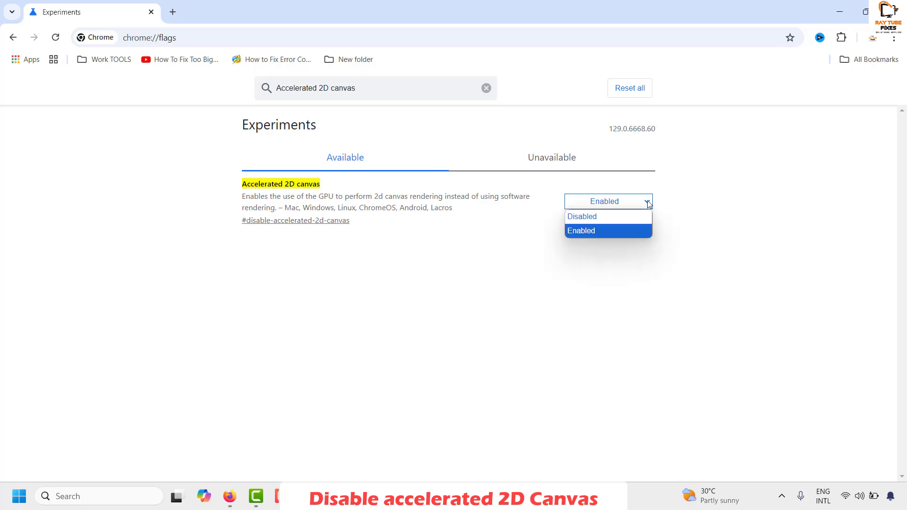
pyautogui.click(606, 218)
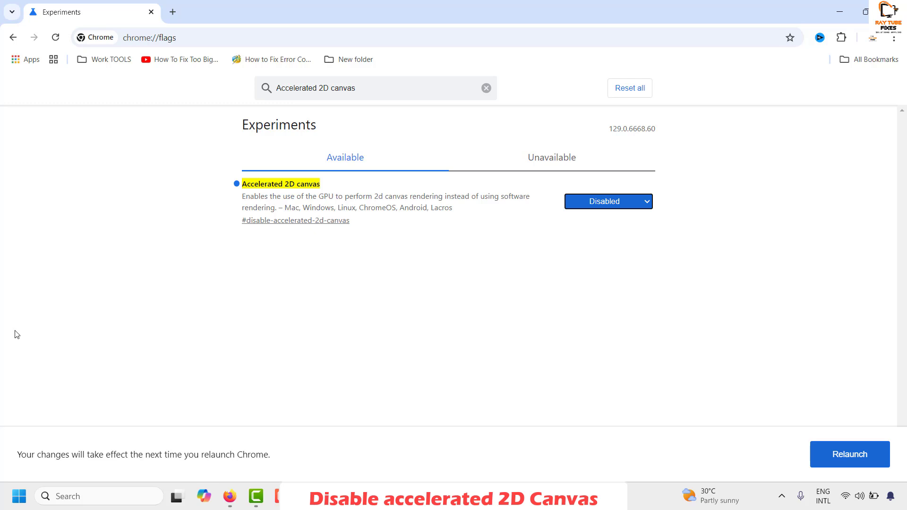
pyautogui.click(851, 454)
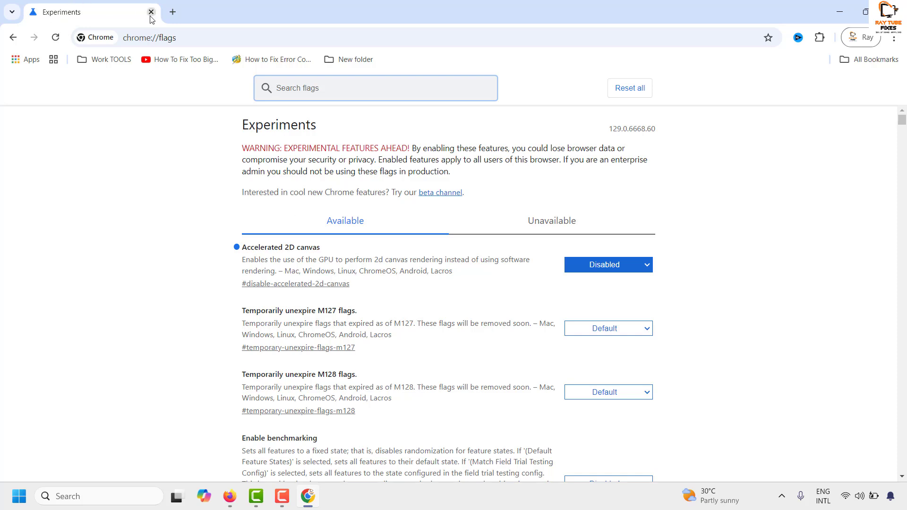
# Step: Turn off 'Use graphics acceleration when available' in Chrome's System settings and relaunch
pyautogui.click(173, 13)
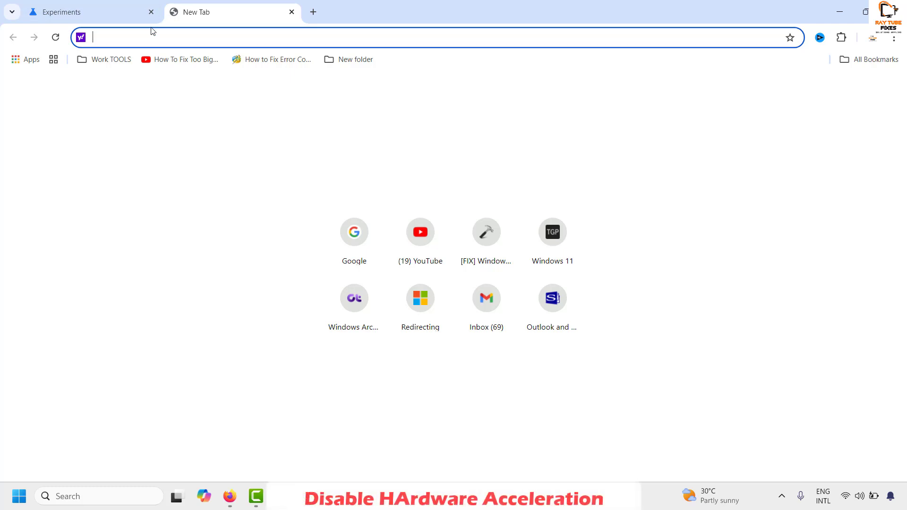
pyautogui.click(894, 38)
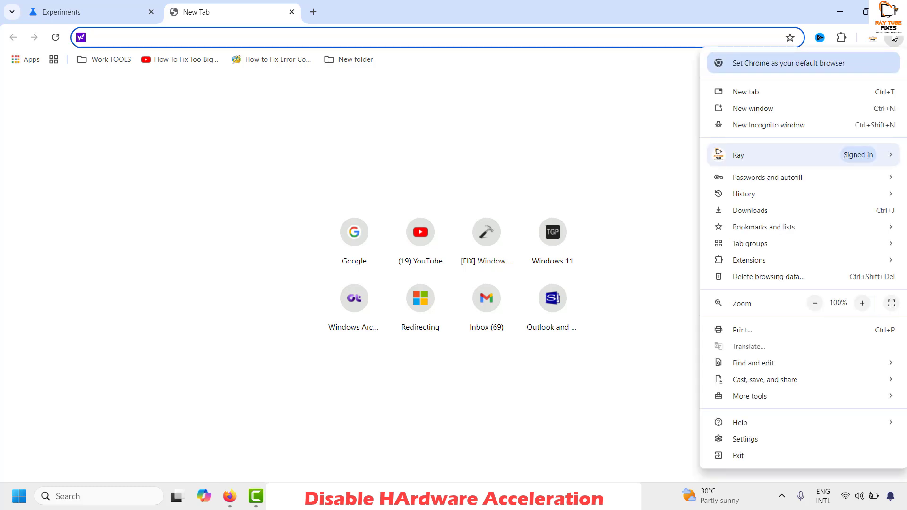
pyautogui.click(756, 440)
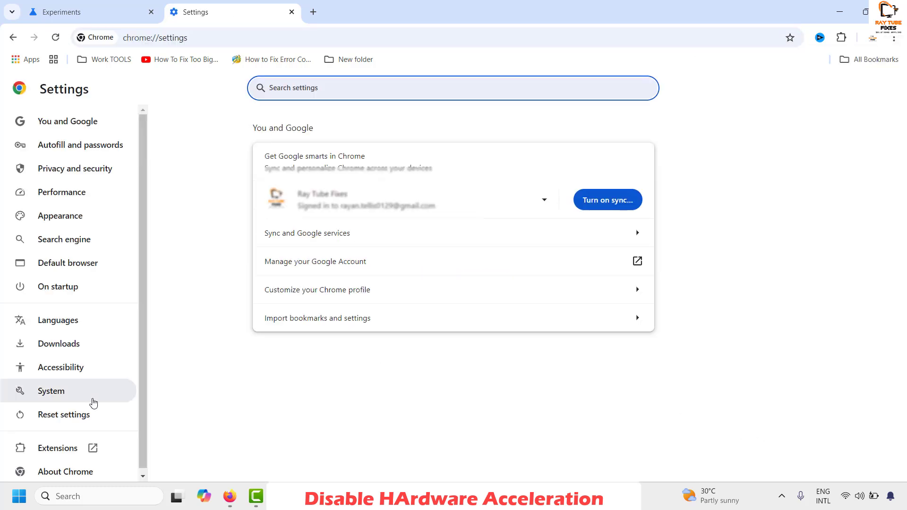
pyautogui.click(63, 396)
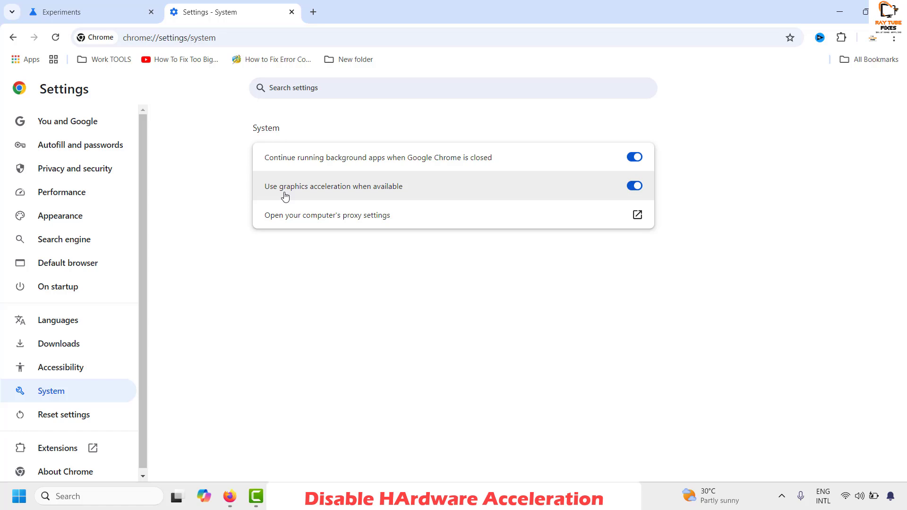
pyautogui.click(634, 194)
pyautogui.click(589, 191)
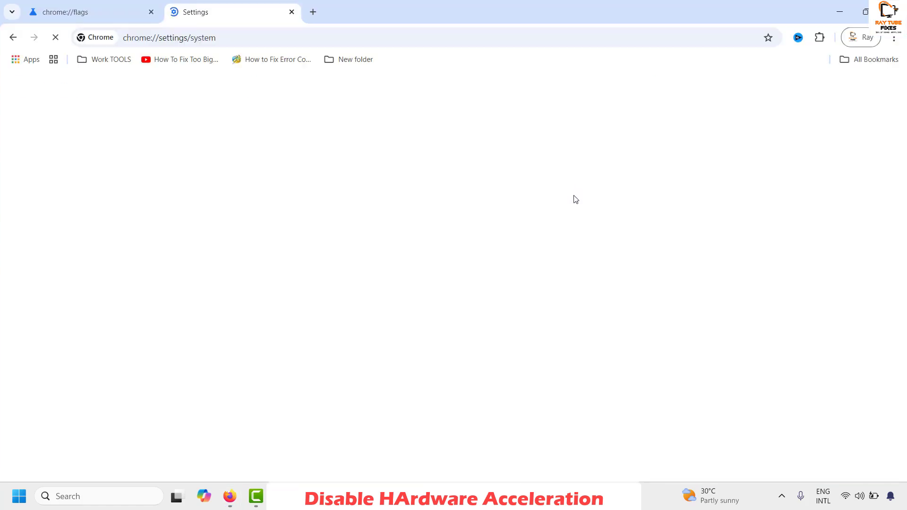
# Step: Open a new tab, then close the Chrome window with Alt+F4
pyautogui.click(313, 12)
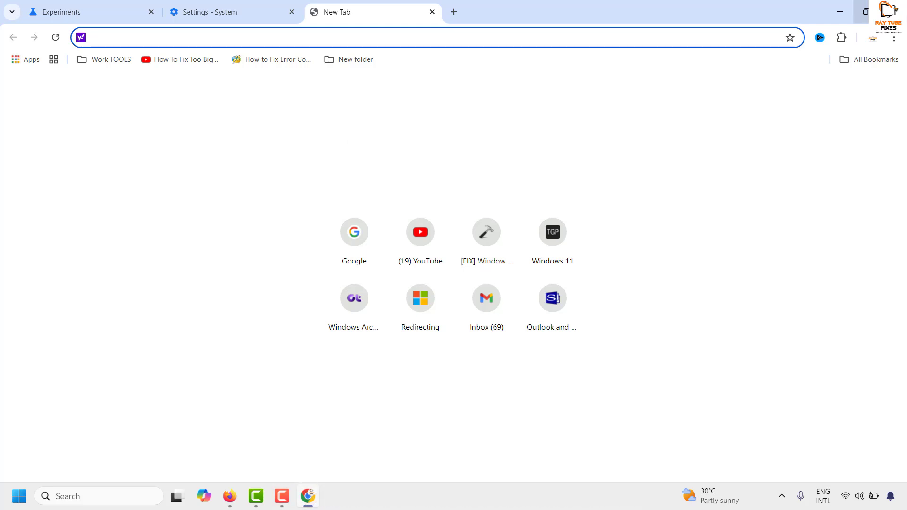
pyautogui.hotkey('alt', 'F4')
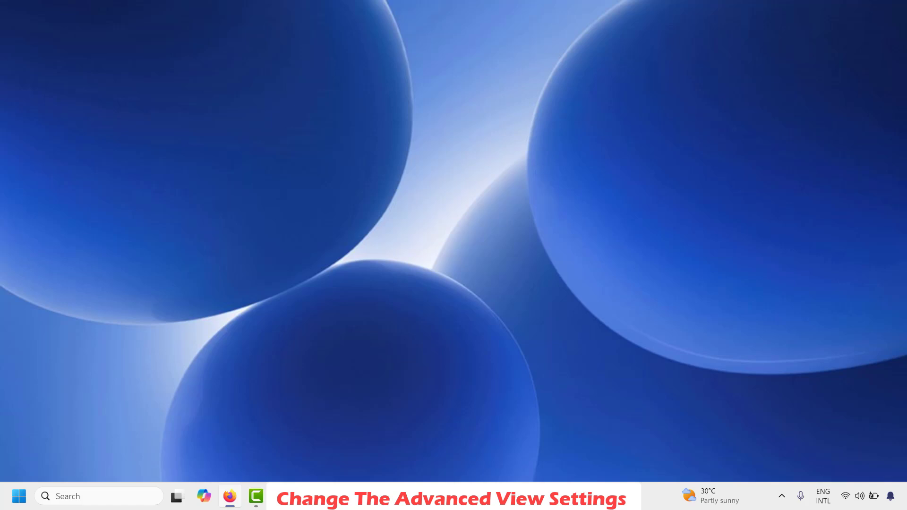
# Step: Search 'view advanced' to open System Properties on the Advanced tab and centre it
pyautogui.click(73, 497)
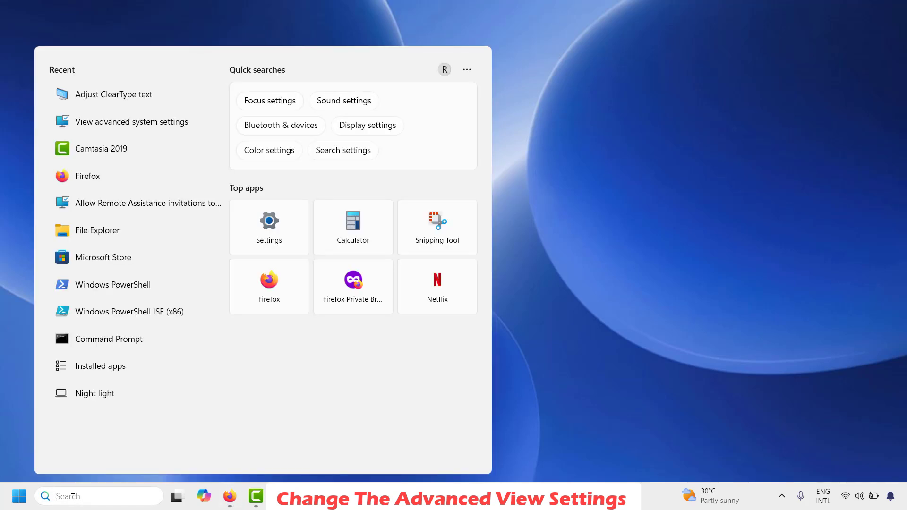
pyautogui.write('view advanced')
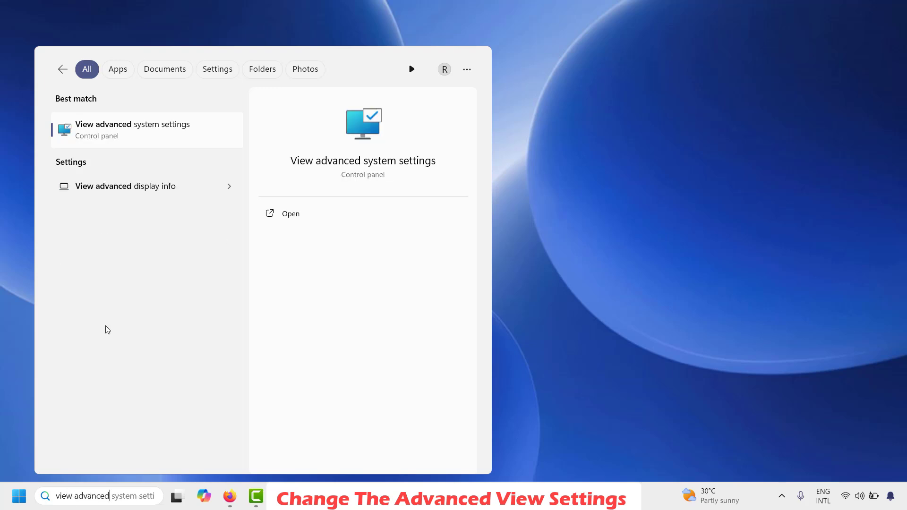
pyautogui.click(152, 136)
pyautogui.moveTo(204, 131); pyautogui.dragTo(442, 136)
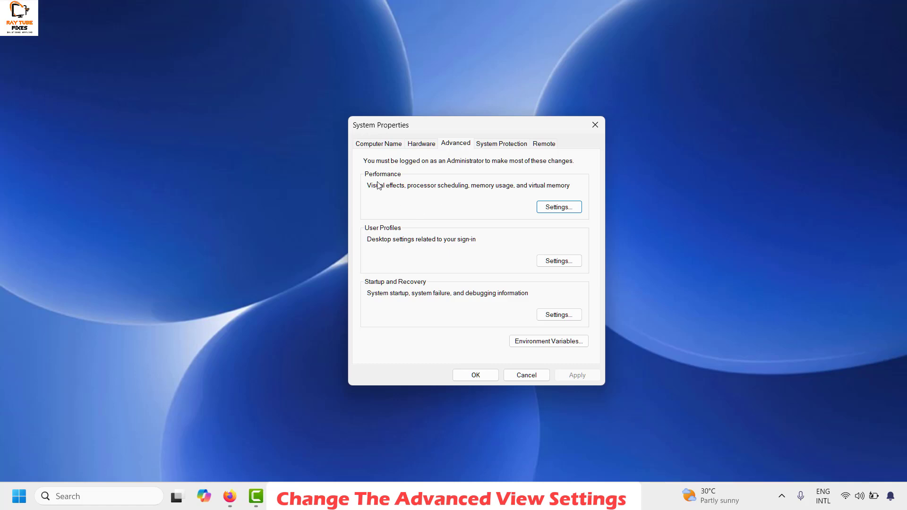
# Step: Enable 'Smooth edges of screen fonts' in Performance Options visual effects and confirm
pyautogui.click(552, 209)
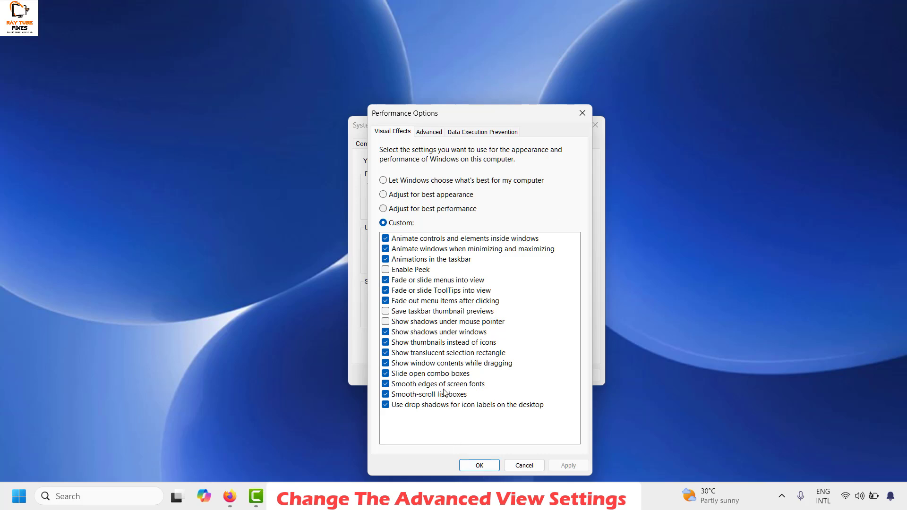
pyautogui.click(386, 385)
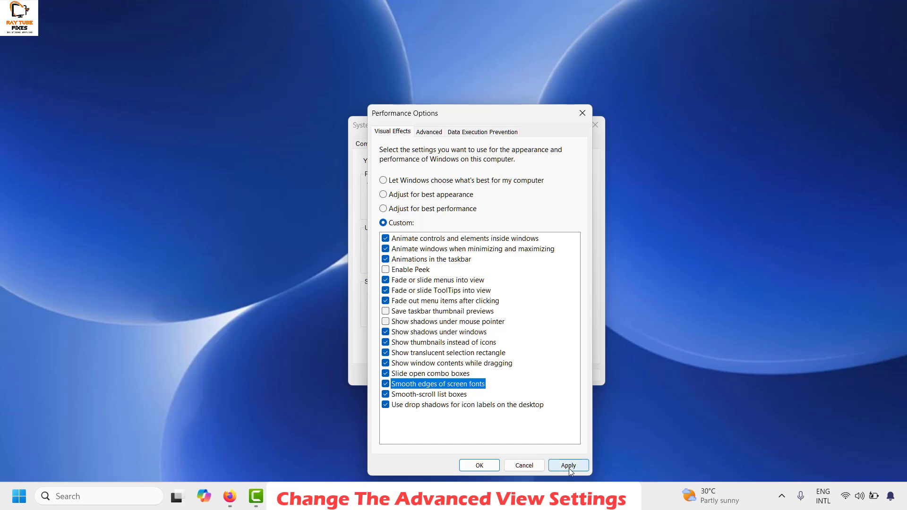
pyautogui.click(479, 466)
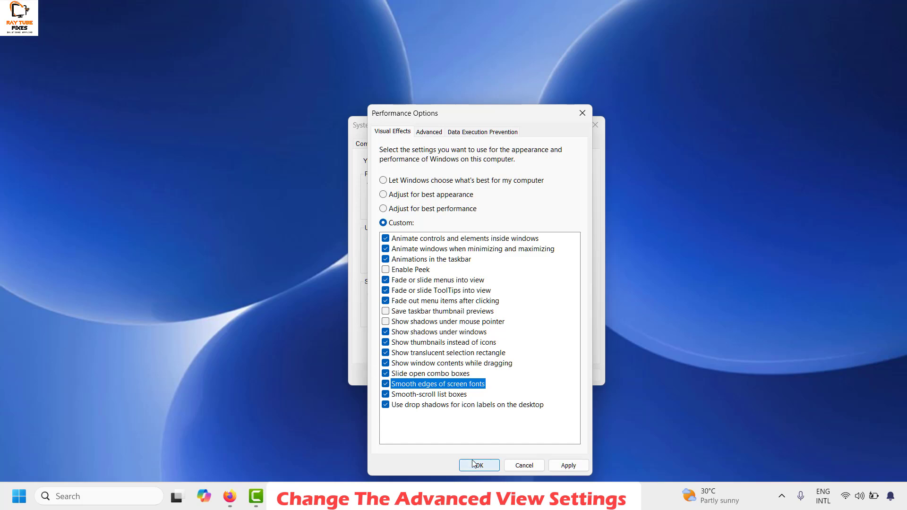